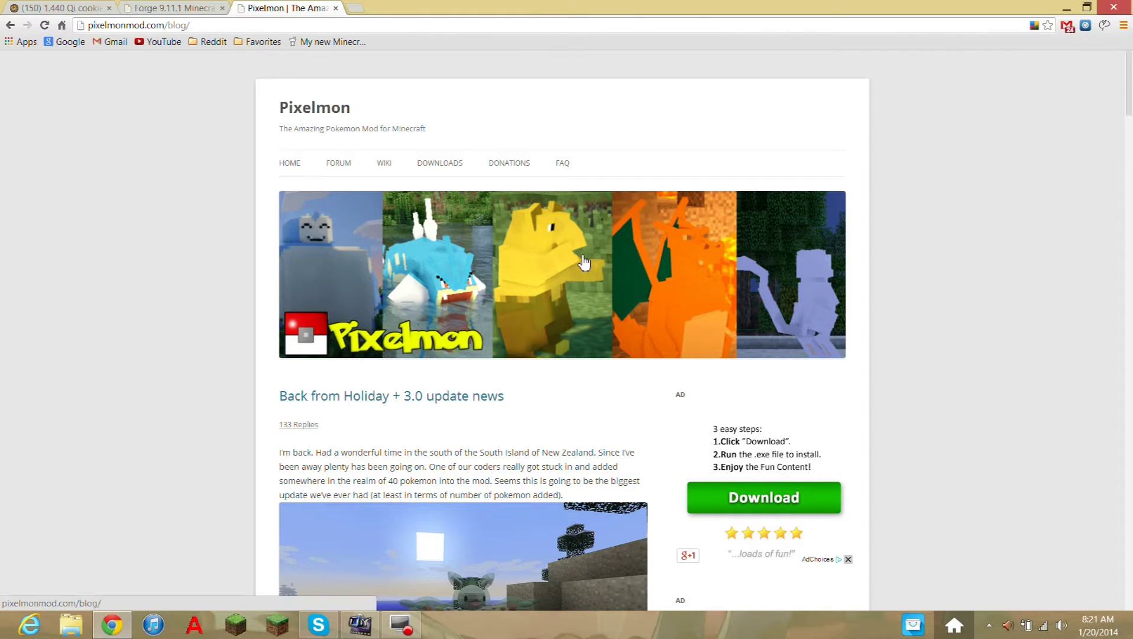
Step: Dismiss the first download advertisement beside the latest post on the Pixelmon blog
scroll(827, 329, down, 2)
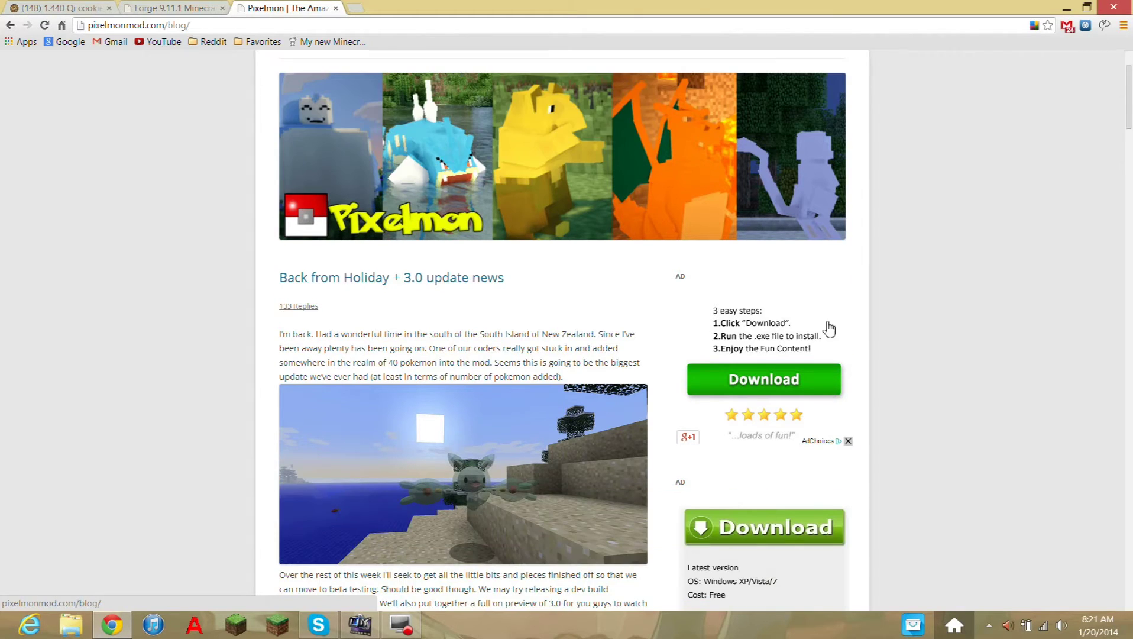
click(848, 442)
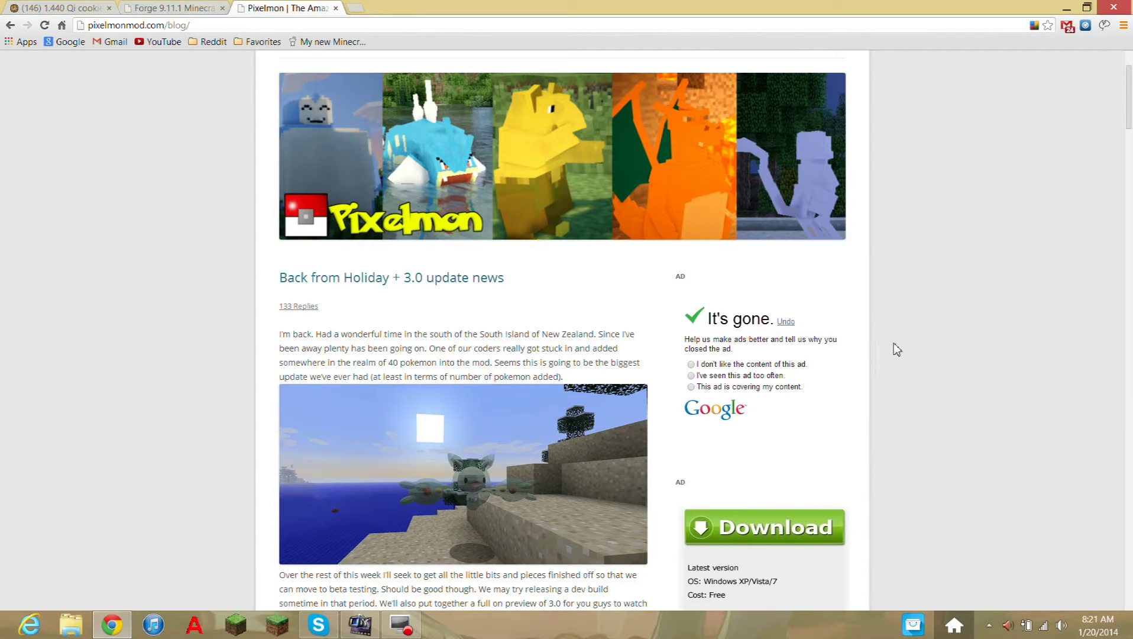
scroll(915, 365, up, 2)
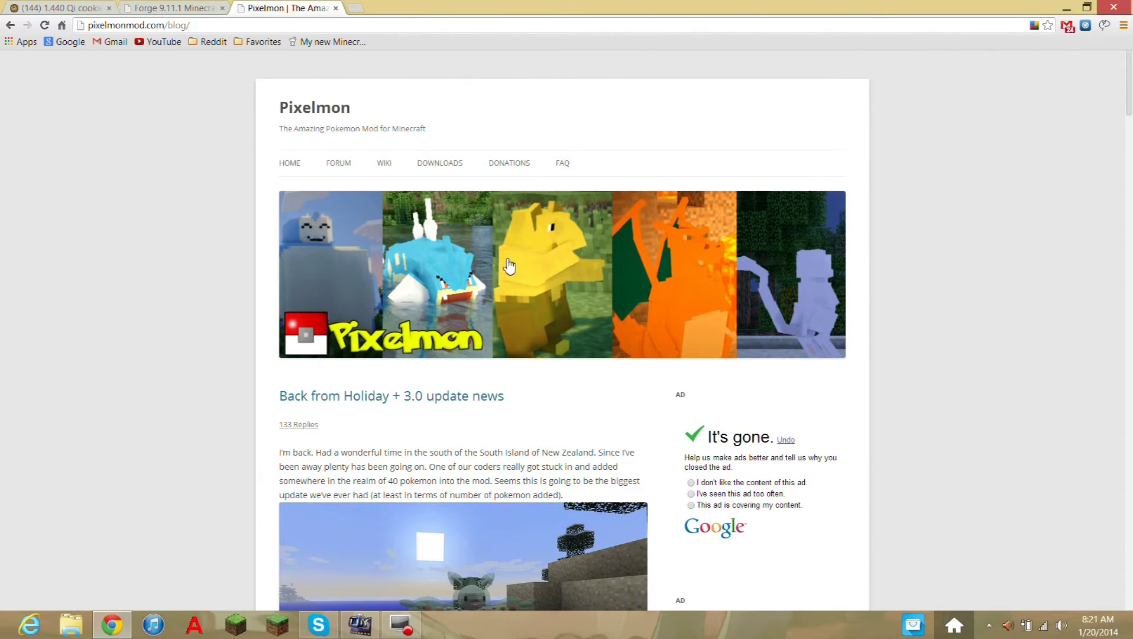
Step: Look over the open Forge 9.11.1 page and the Pixelmon blog's 3.0 update news post
click(173, 8)
scroll(322, 266, up, 2)
click(304, 7)
scroll(578, 383, down, 3)
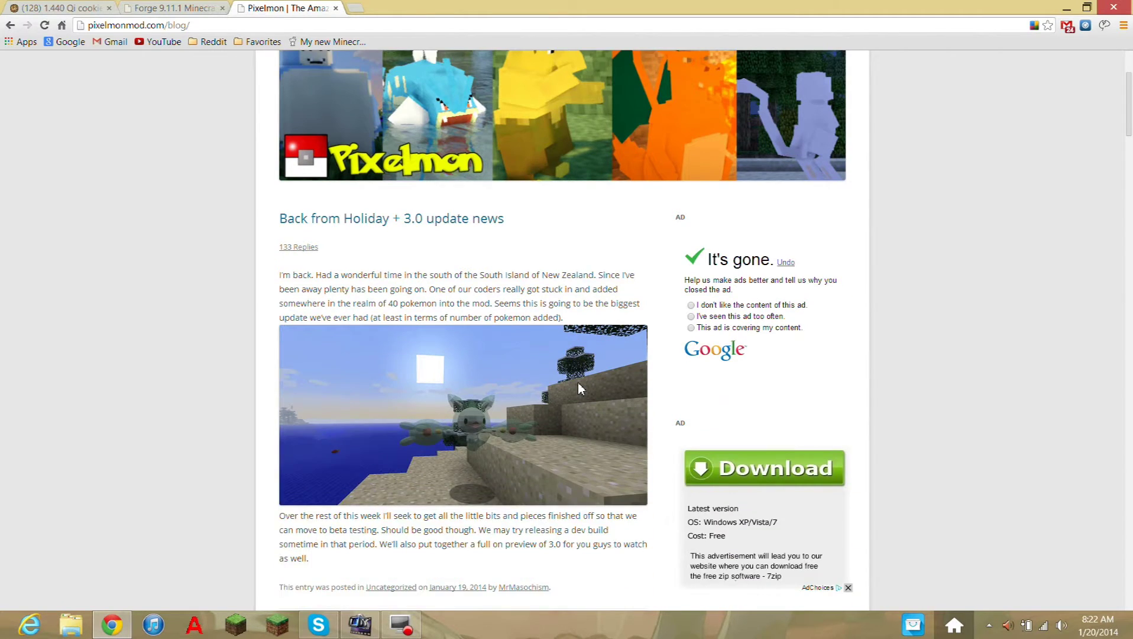
scroll(578, 383, up, 3)
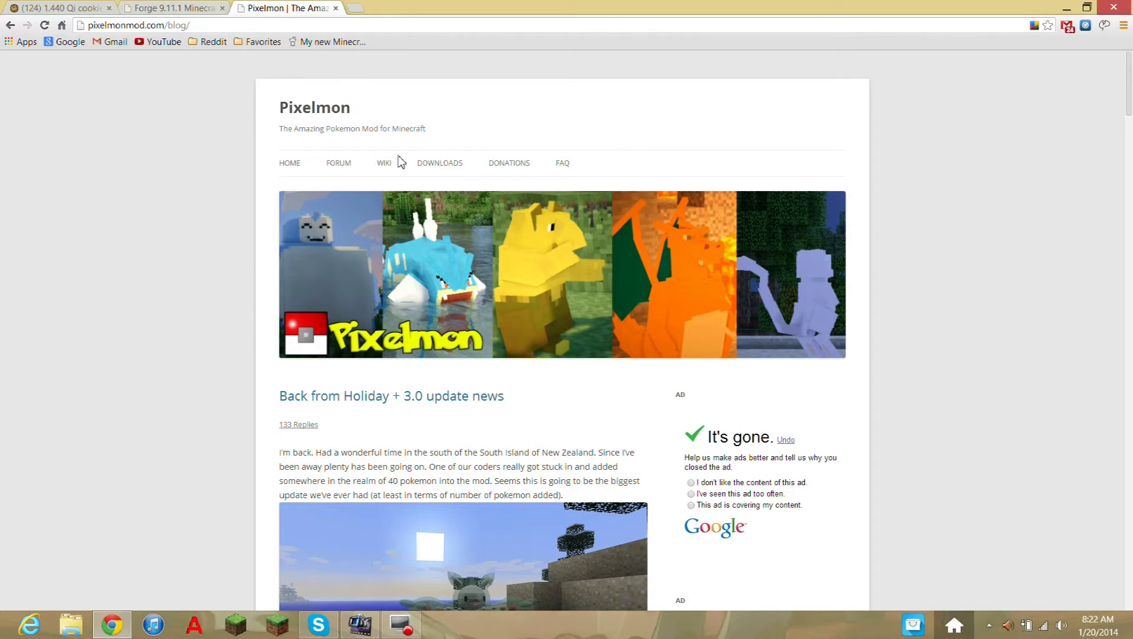
Step: Download the Pixelmon 2.5.7 zip from the site's downloads page through the Adfoc.us -> Mediafire link, skipping the advertisement
click(440, 171)
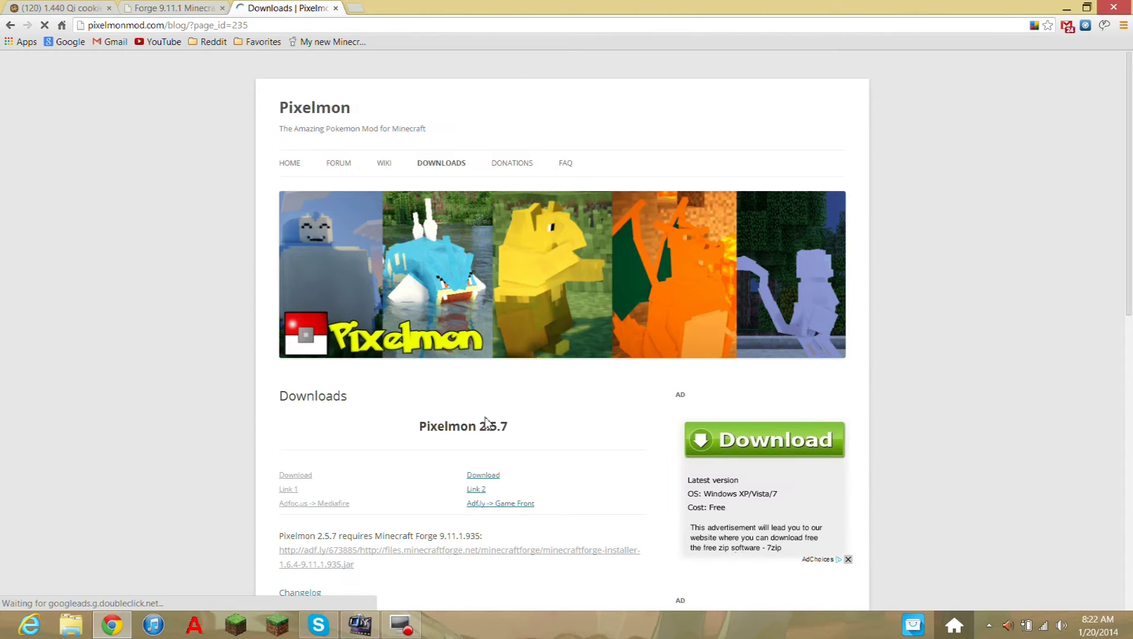
click(290, 489)
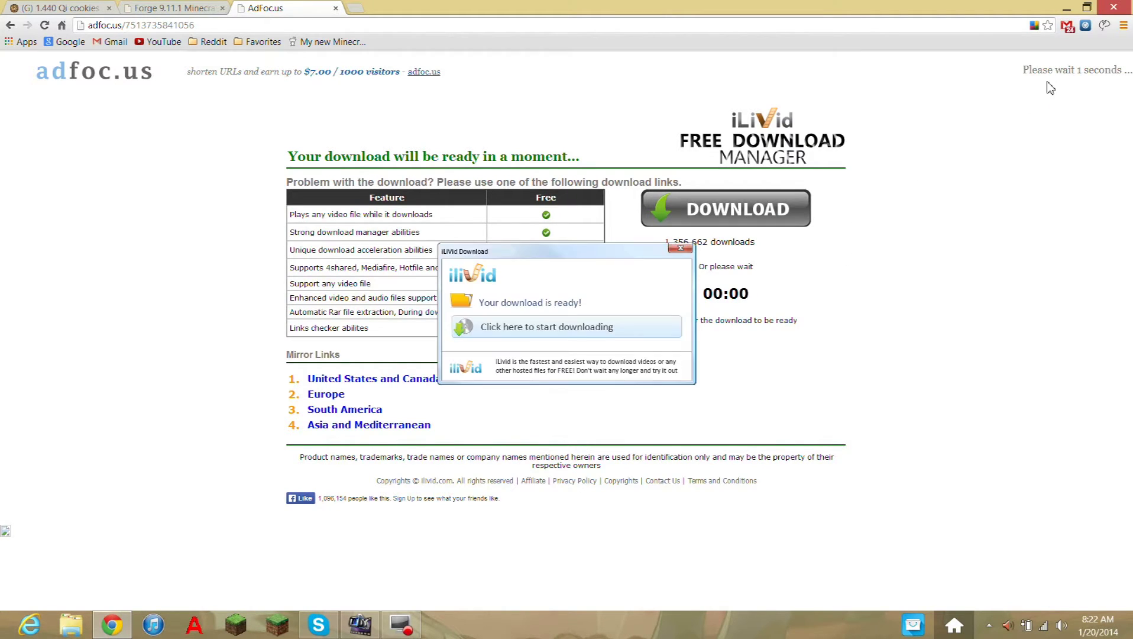
click(1099, 79)
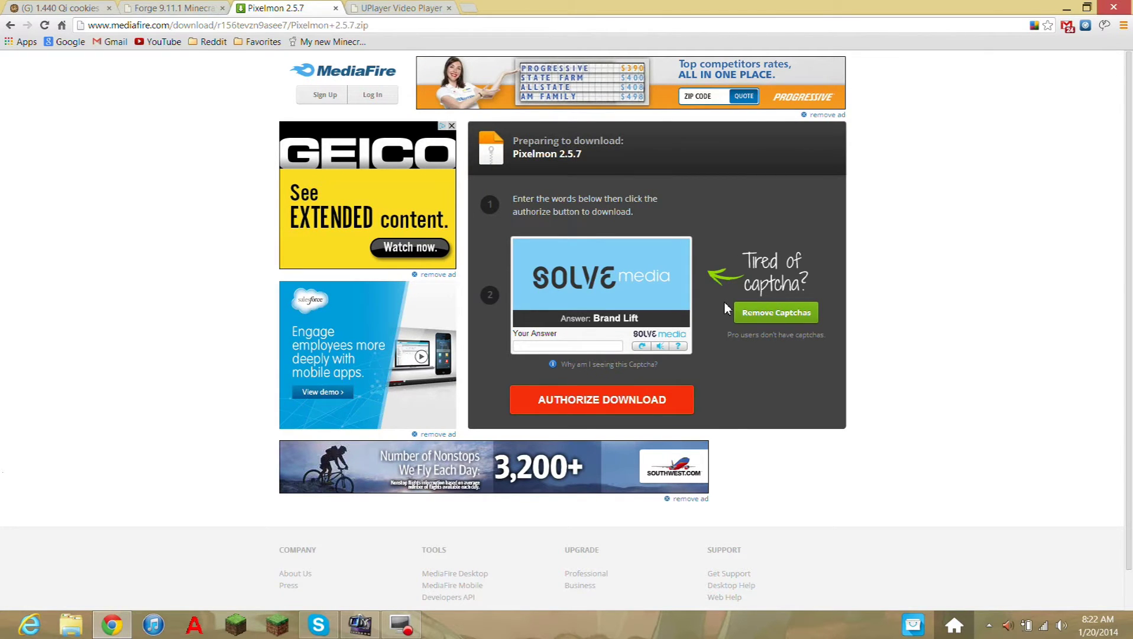
click(743, 312)
click(708, 146)
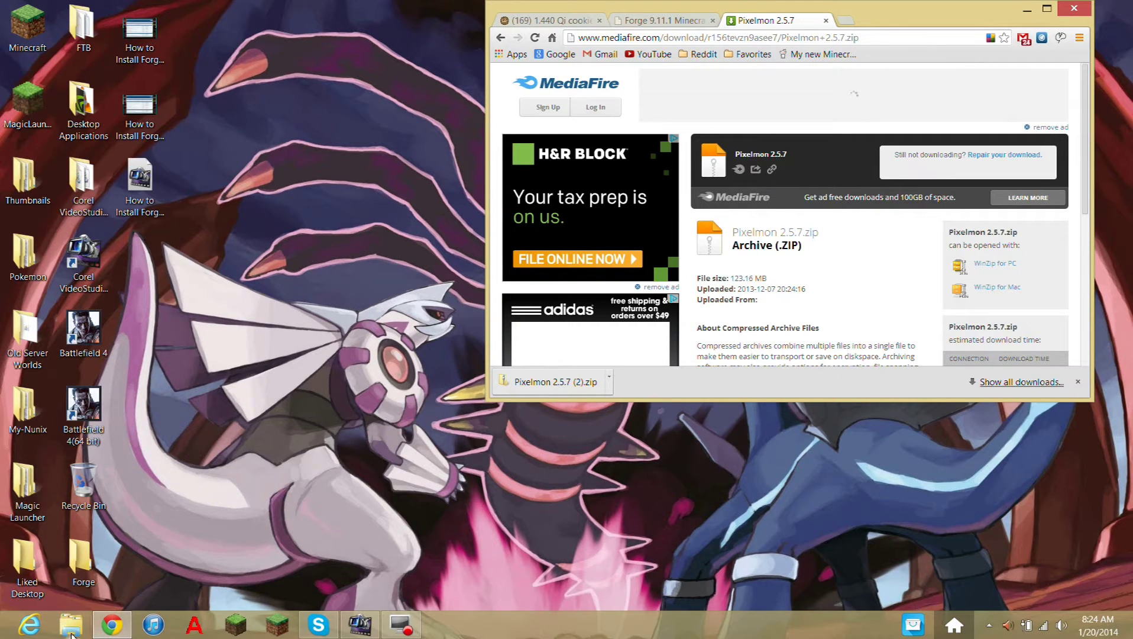
Step: Open a File Explorer window and restore it from full screen to a smaller size
click(71, 627)
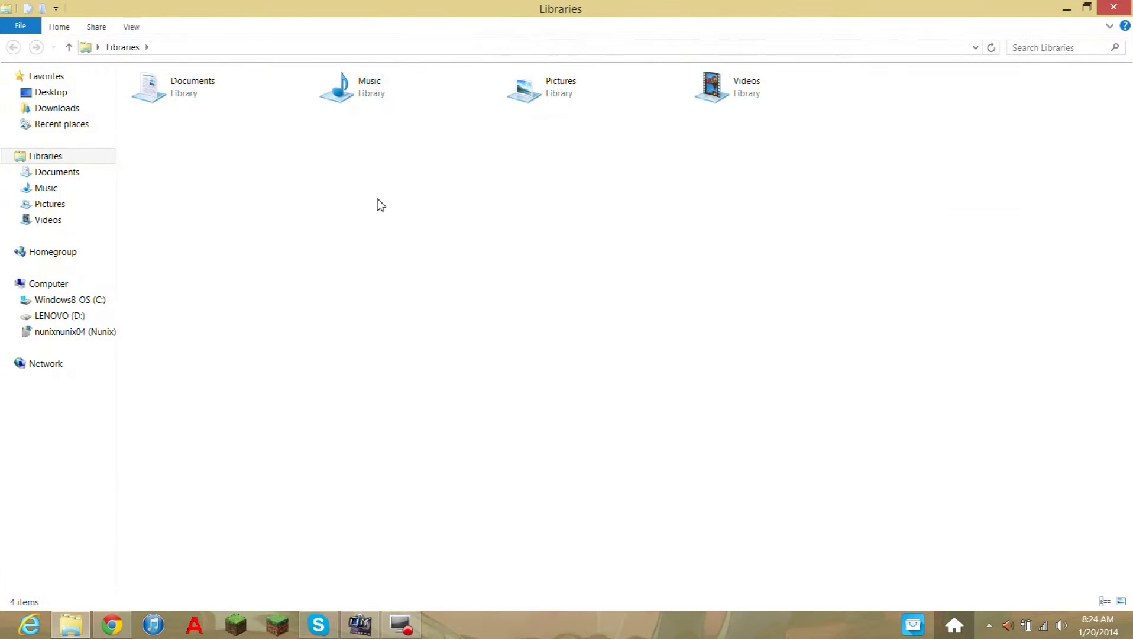
click(1087, 7)
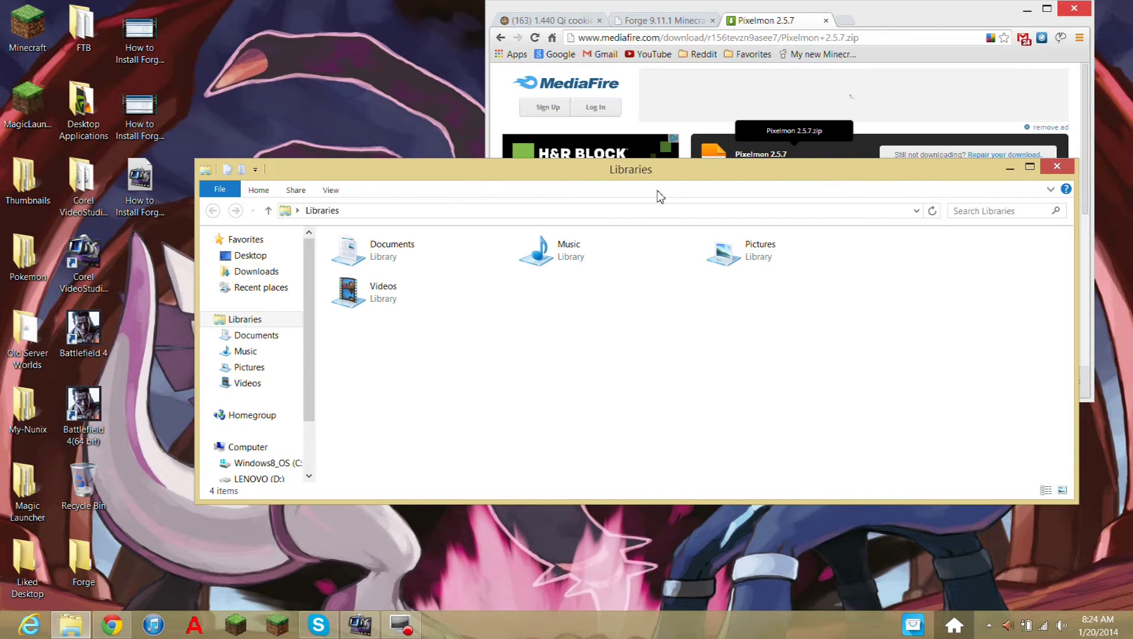
Step: Open the Roaming folder by searching the computer for %appdata%, and place its window, reduced in size, below the Libraries window
click(954, 626)
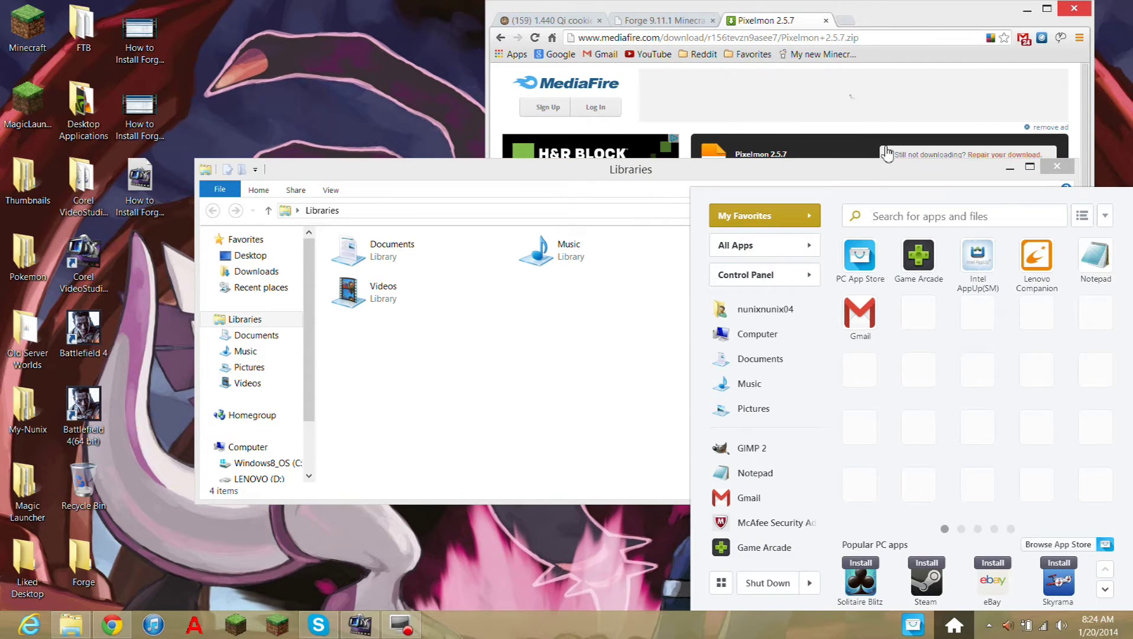
text(%appd)
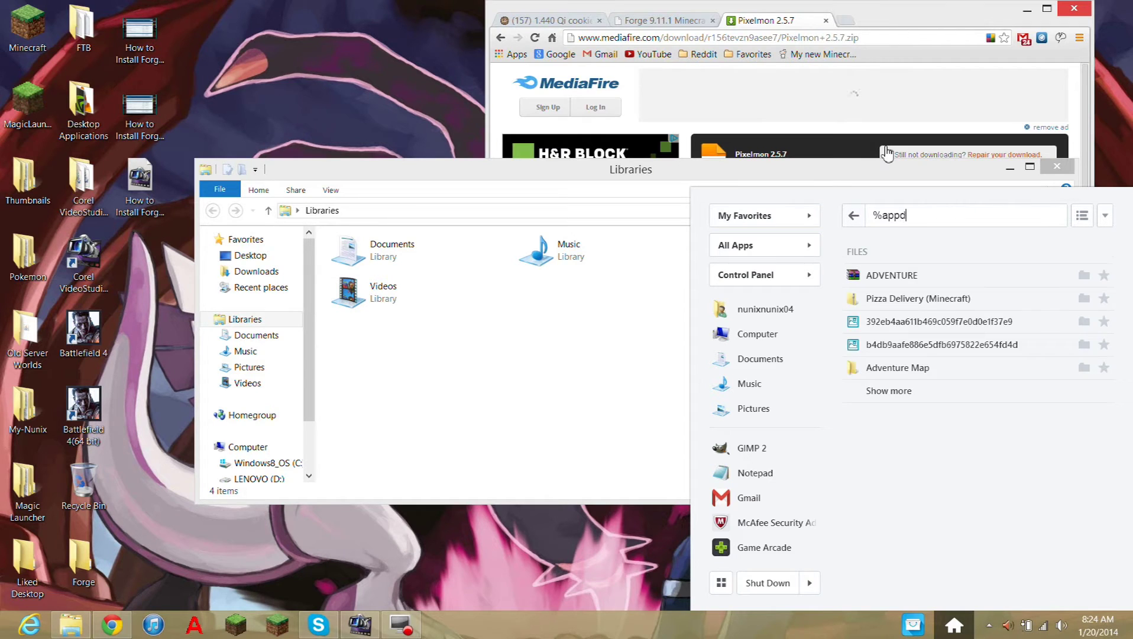
text(ata)
text(%)
key(Return)
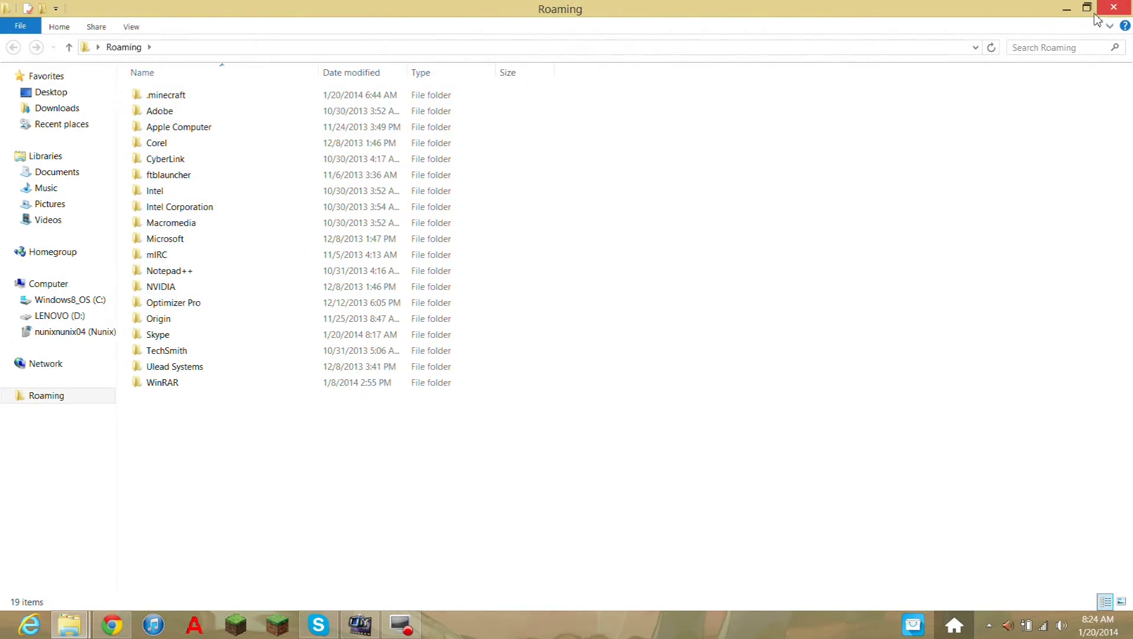
click(1088, 8)
drag(516, 191, 479, 262)
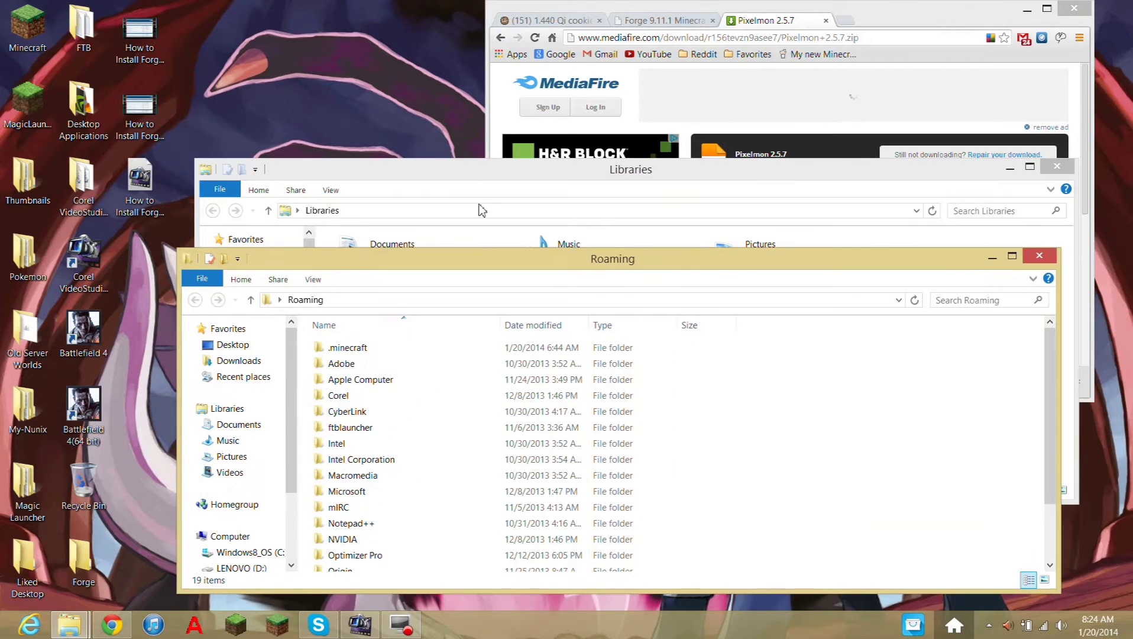
Step: Navigate the Libraries window to the %appdata% location
click(462, 175)
click(430, 210)
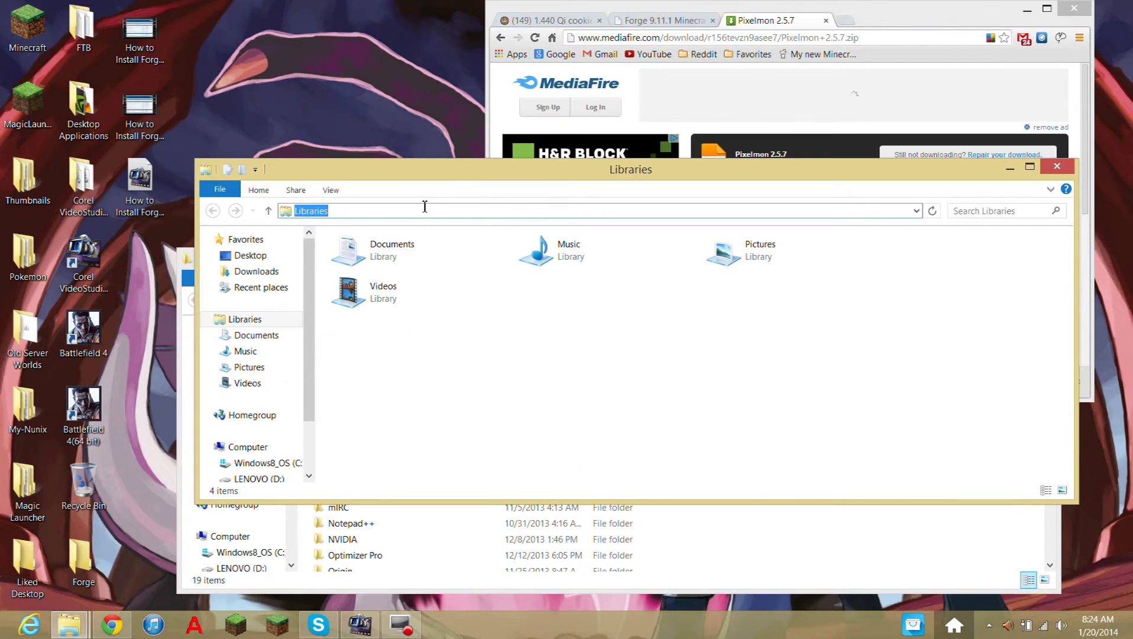
text(%appdata)
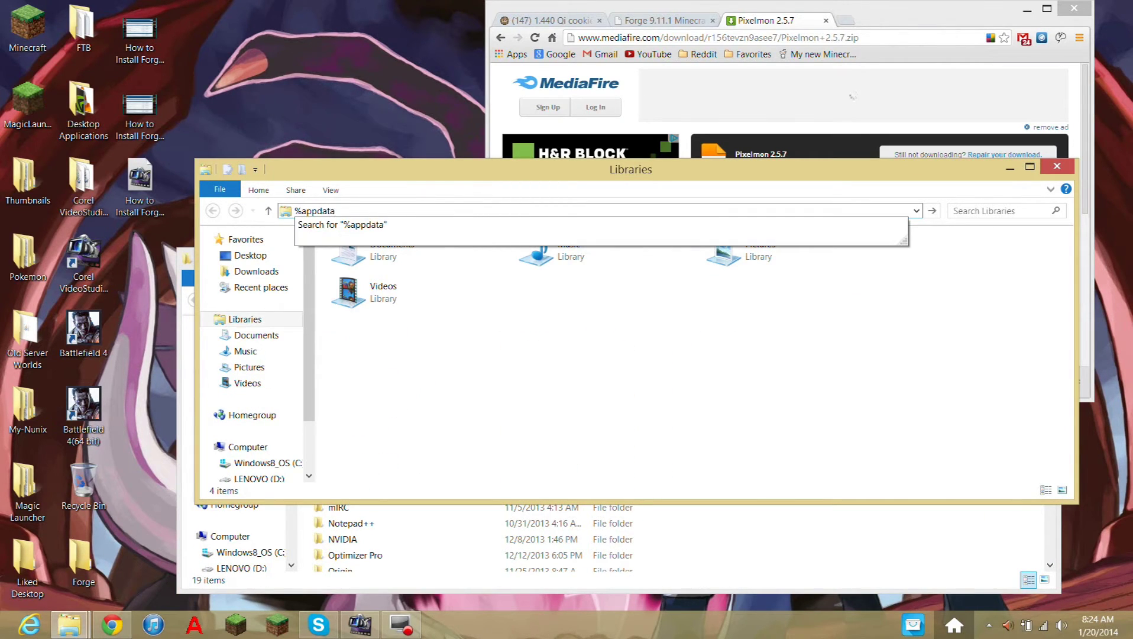
text(%)
key(Return)
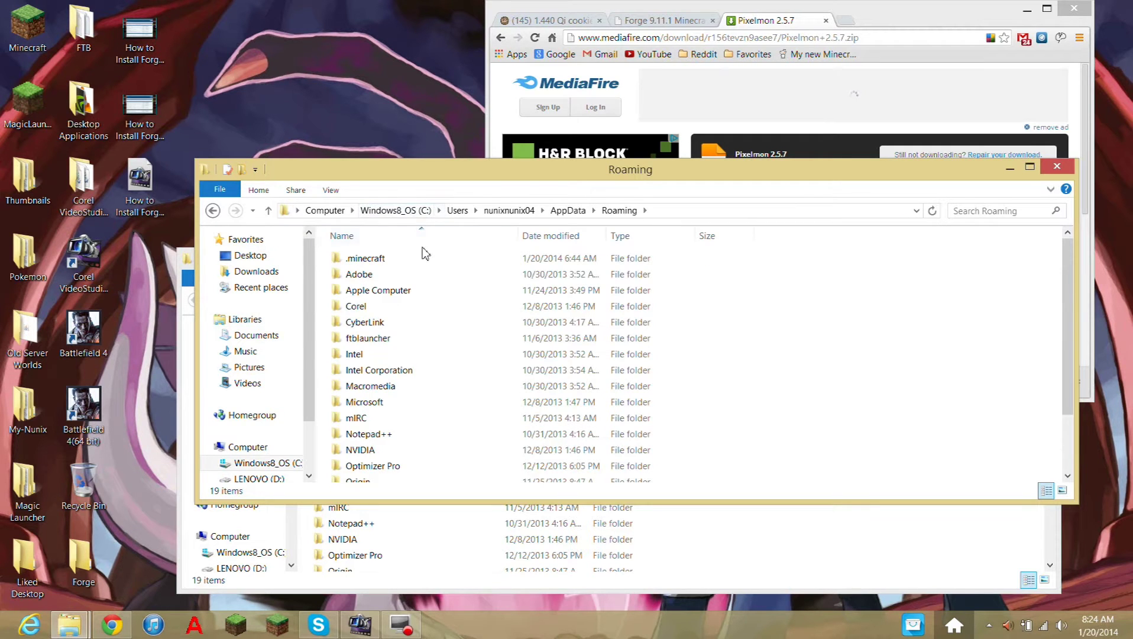
Step: Open the mods folder inside .minecraft and close the spare Roaming window
double_click(422, 257)
click(961, 559)
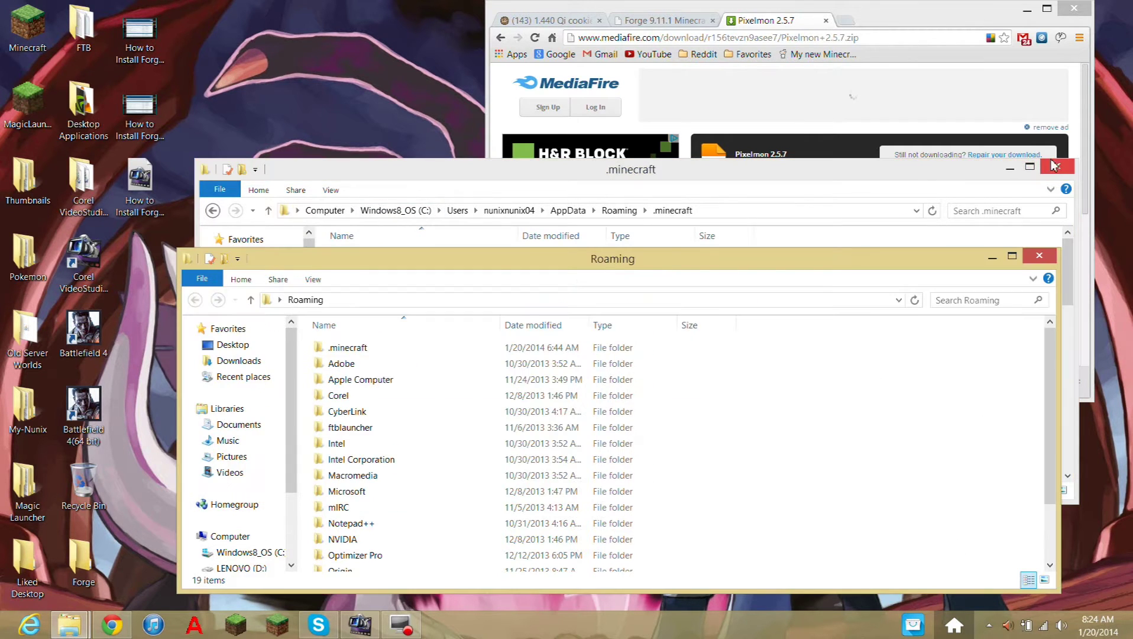
click(1047, 253)
scroll(450, 331, down, 3)
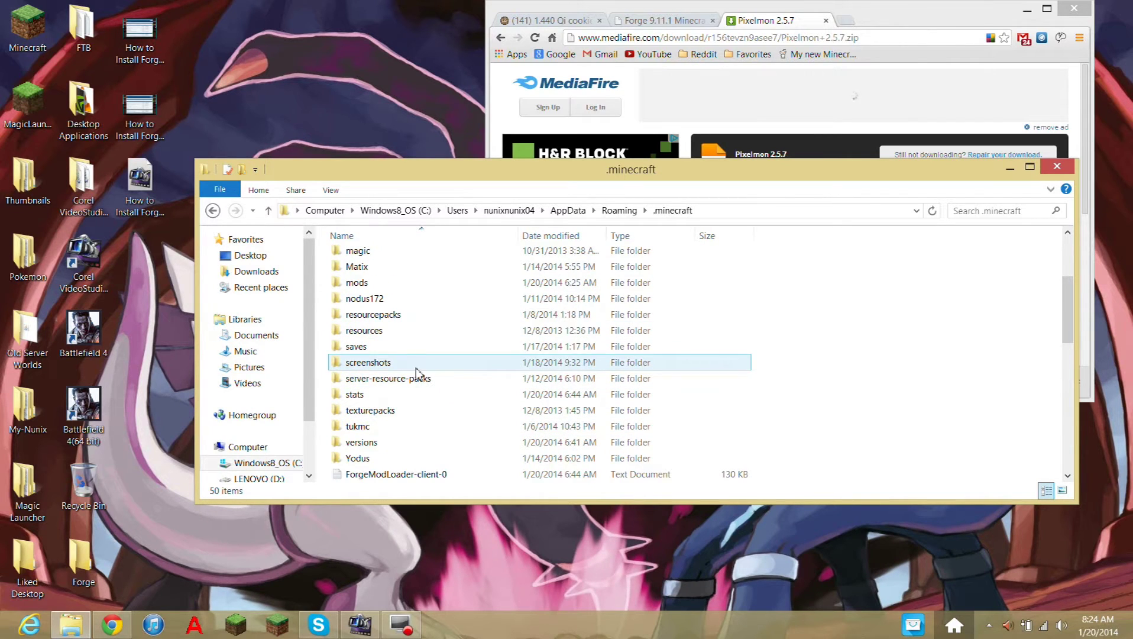
double_click(362, 283)
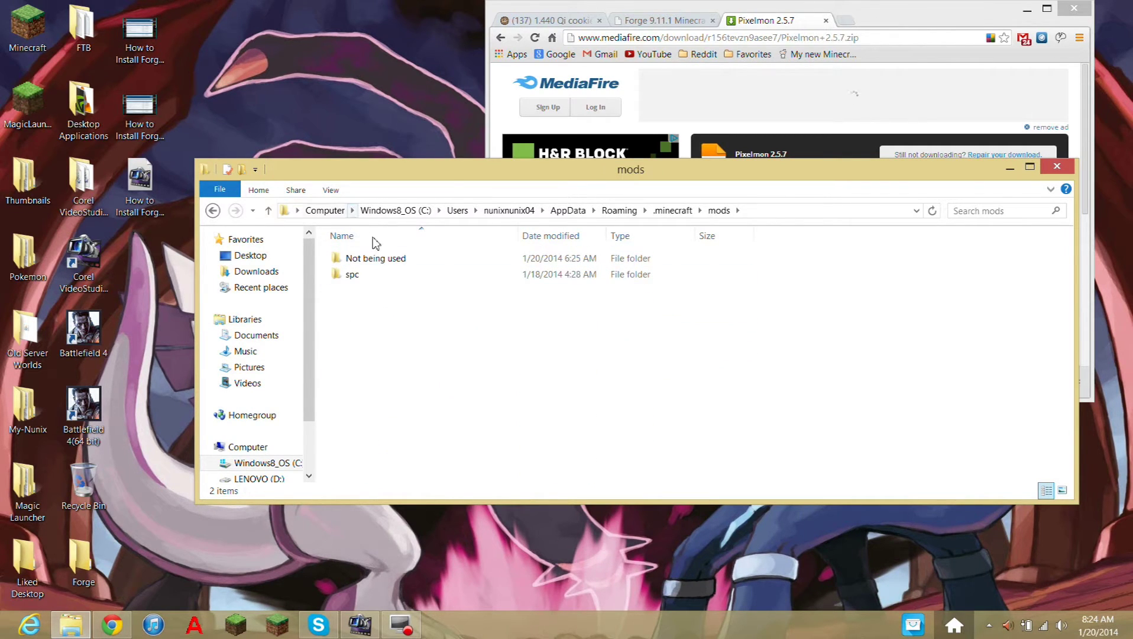
Step: Check the "Not being used" subfolder, then put the downloaded Pixelmon 2.5.7 (2).zip into the mods folder
double_click(387, 258)
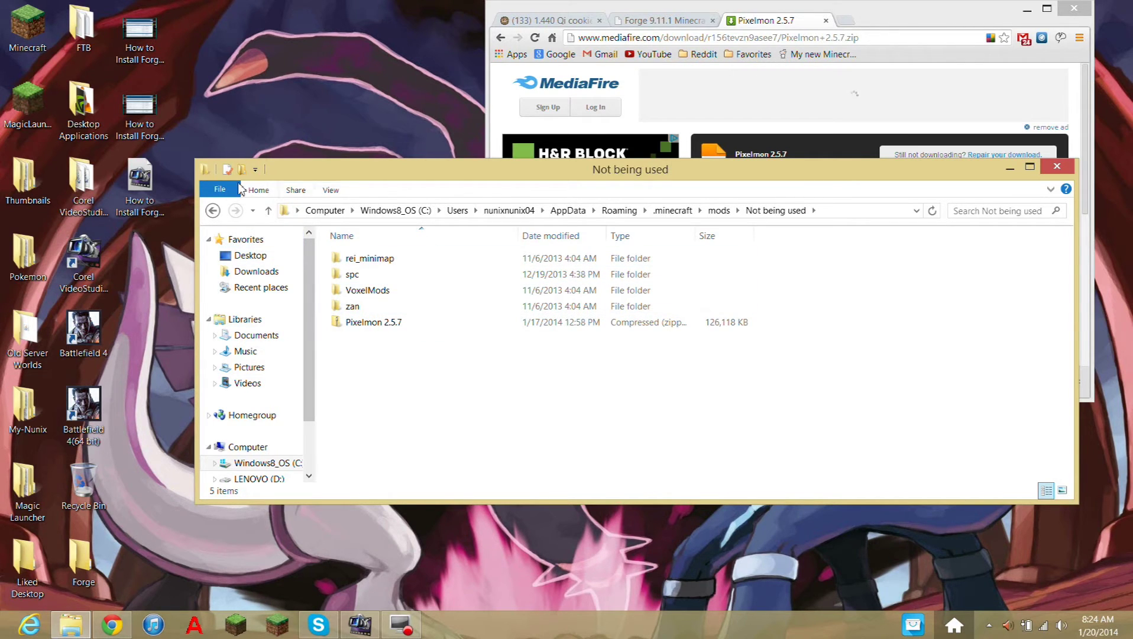
click(213, 210)
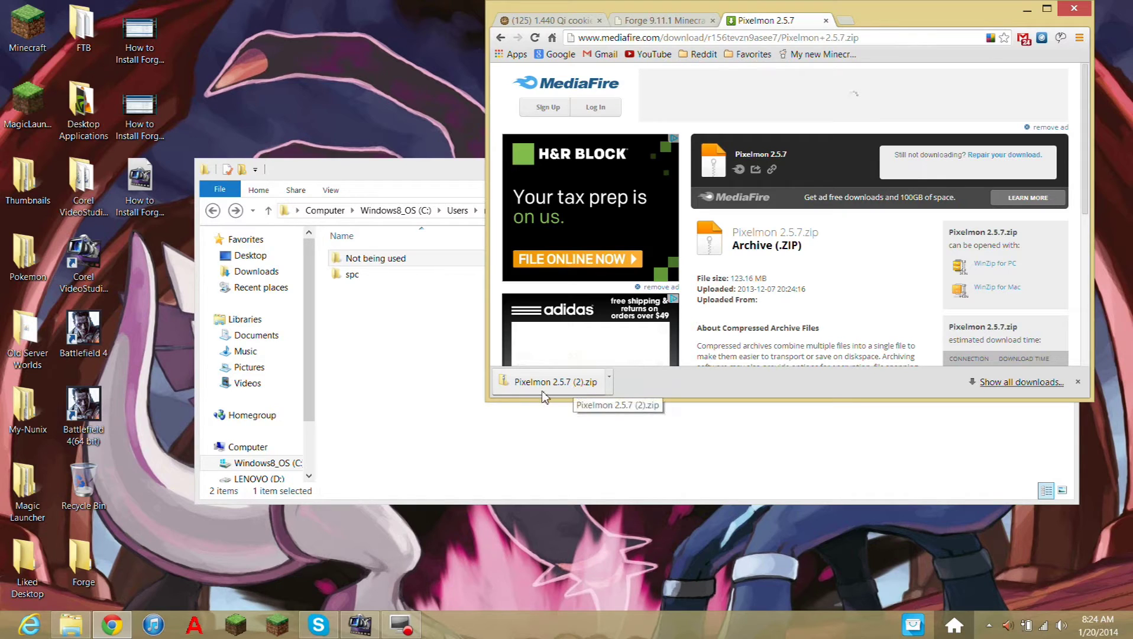
drag(545, 386, 368, 331)
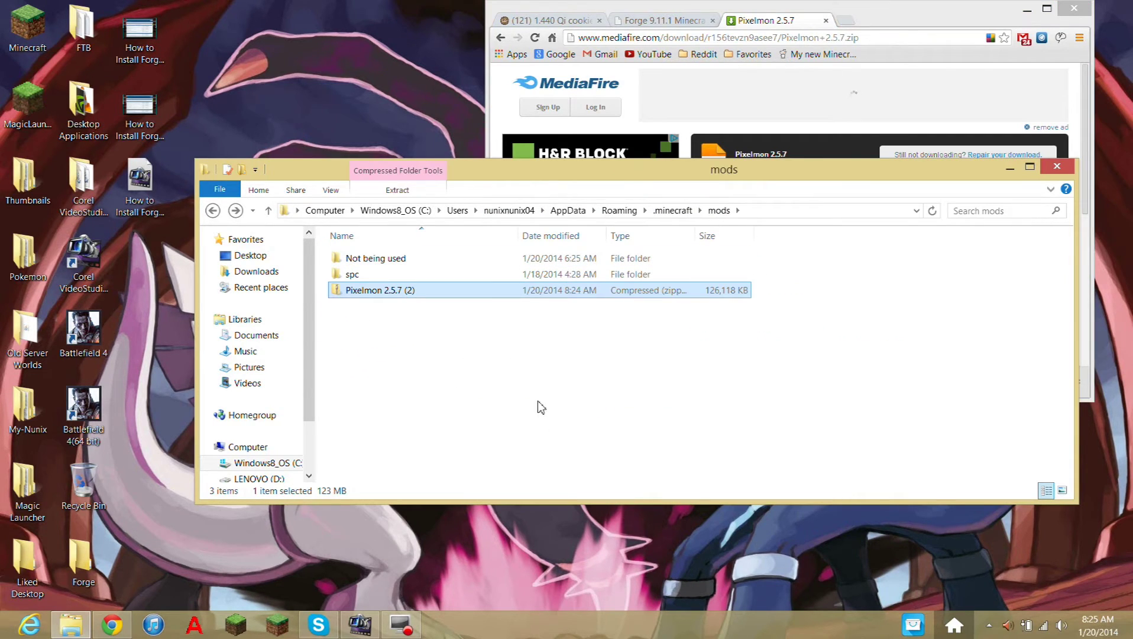
Step: Rename the zip in the mods folder as Pixelmon 2.5.7
click(448, 295)
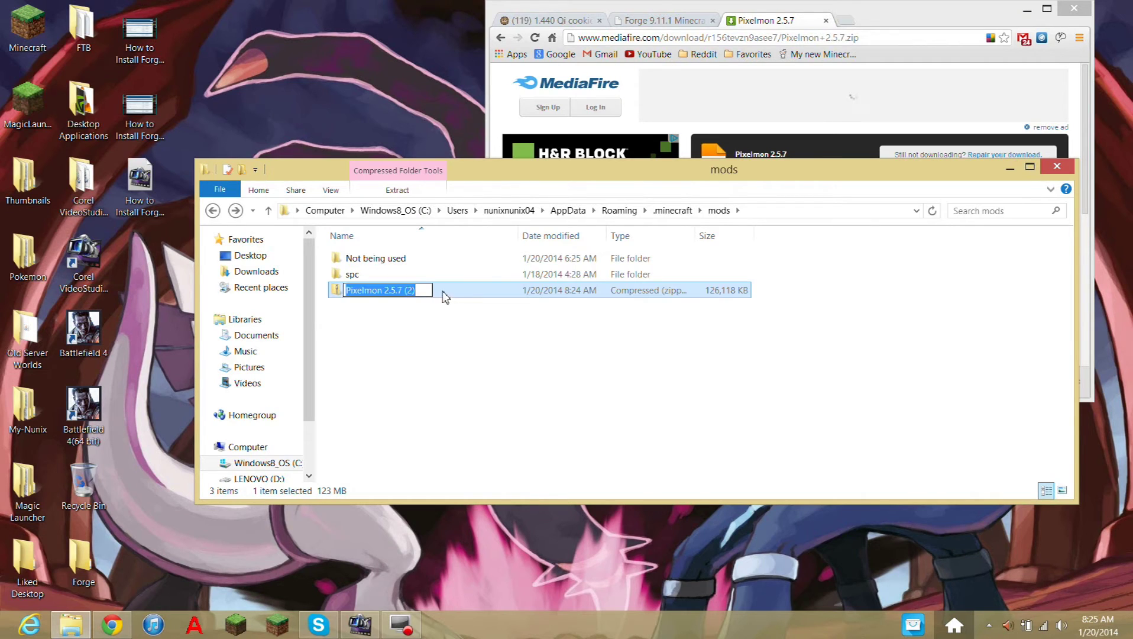
click(432, 290)
key(BackSpace)
key(BackSpace)
key(BackSpace)
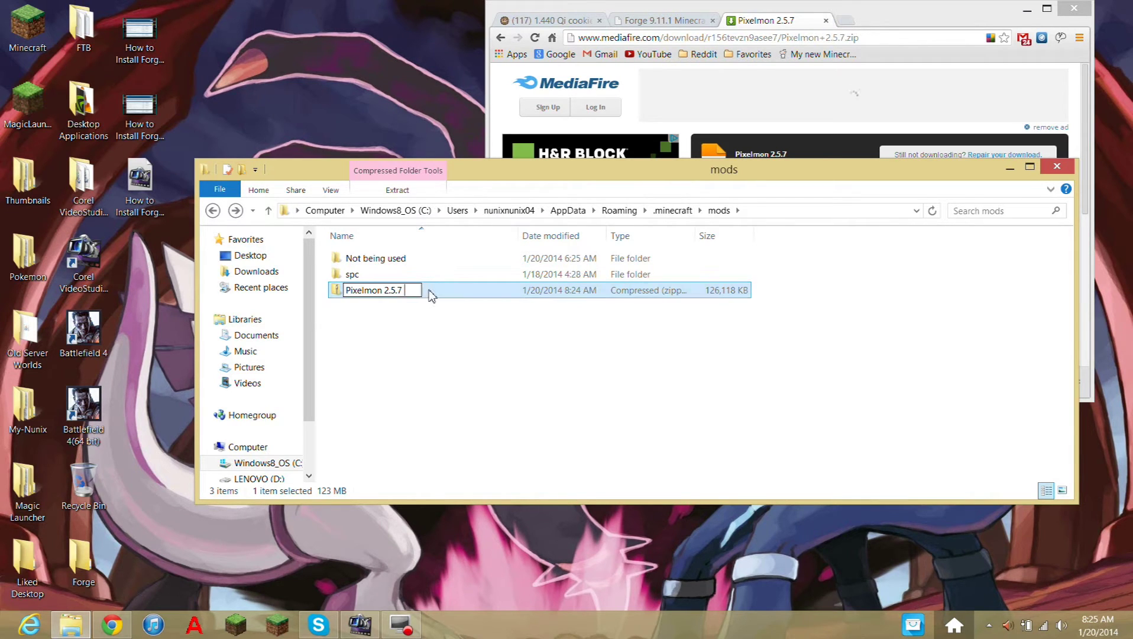
click(444, 394)
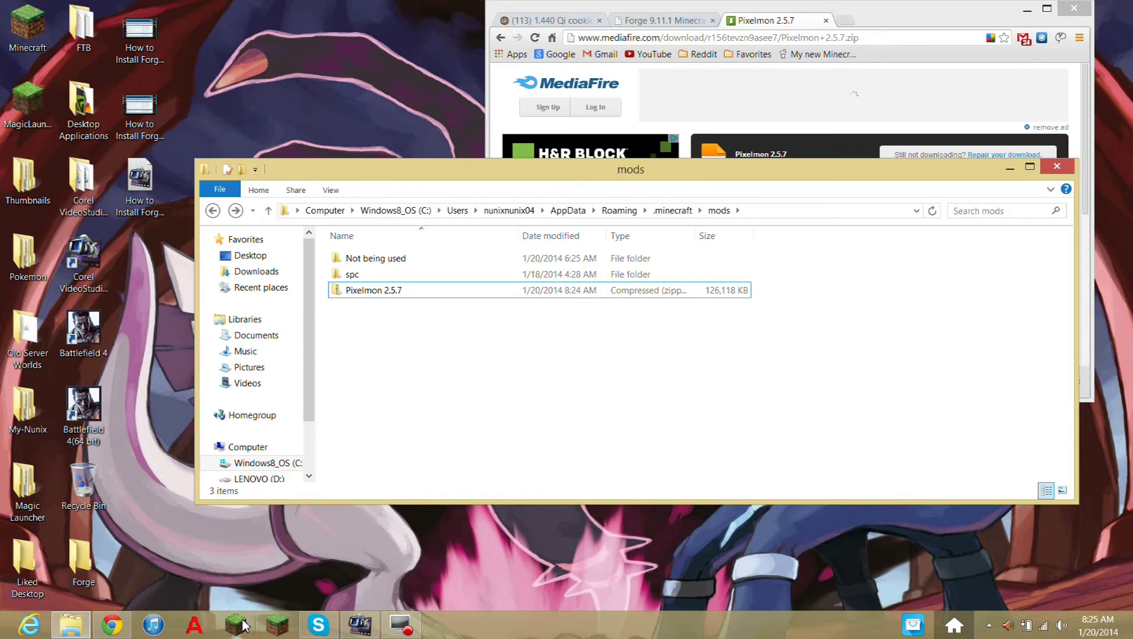
Step: Start Minecraft from its launcher with the Forge profile and maximize the game window
click(267, 626)
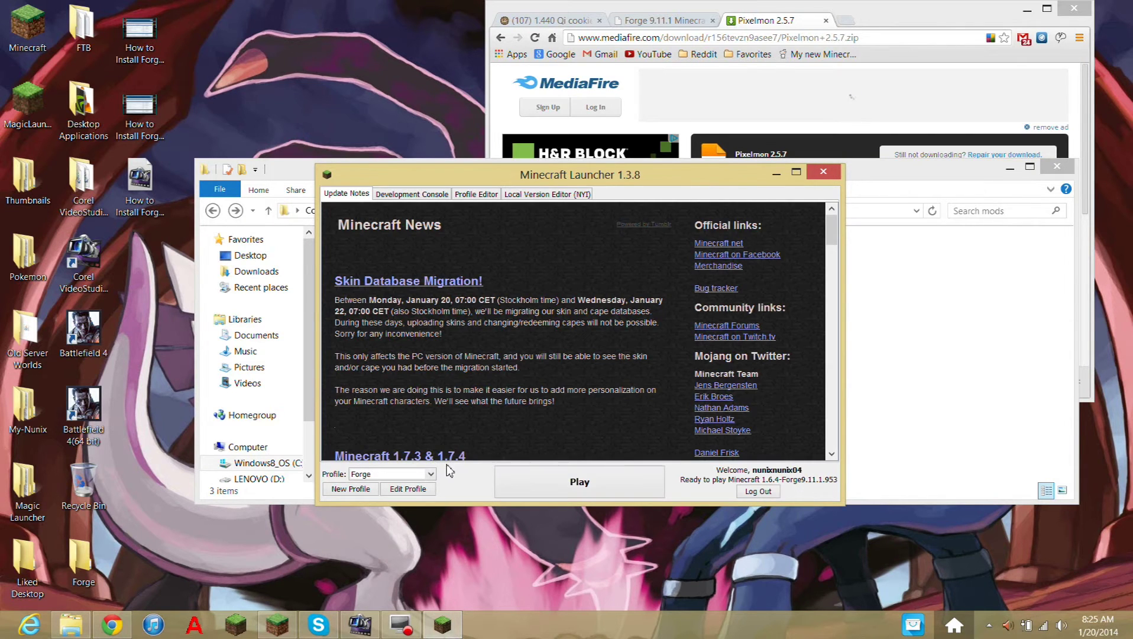
click(535, 485)
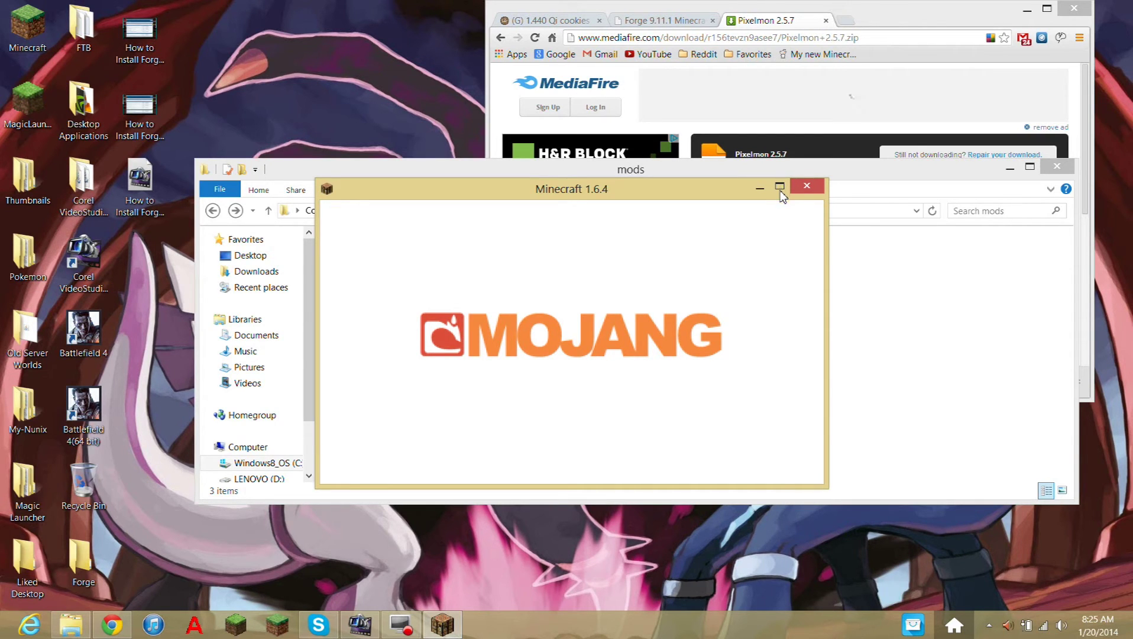
click(779, 188)
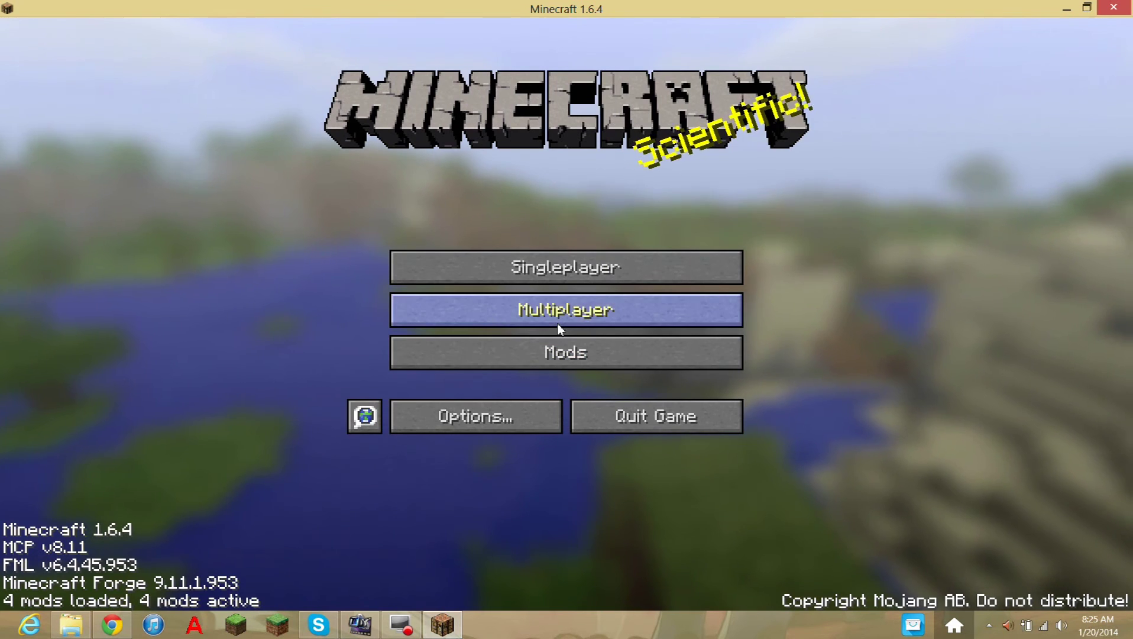
Step: Review the Pixelmon, Minecraft Forge, Forge Mod Loader and Minecraft Coder Pack entries in the mod list, and return to the title screen
click(562, 264)
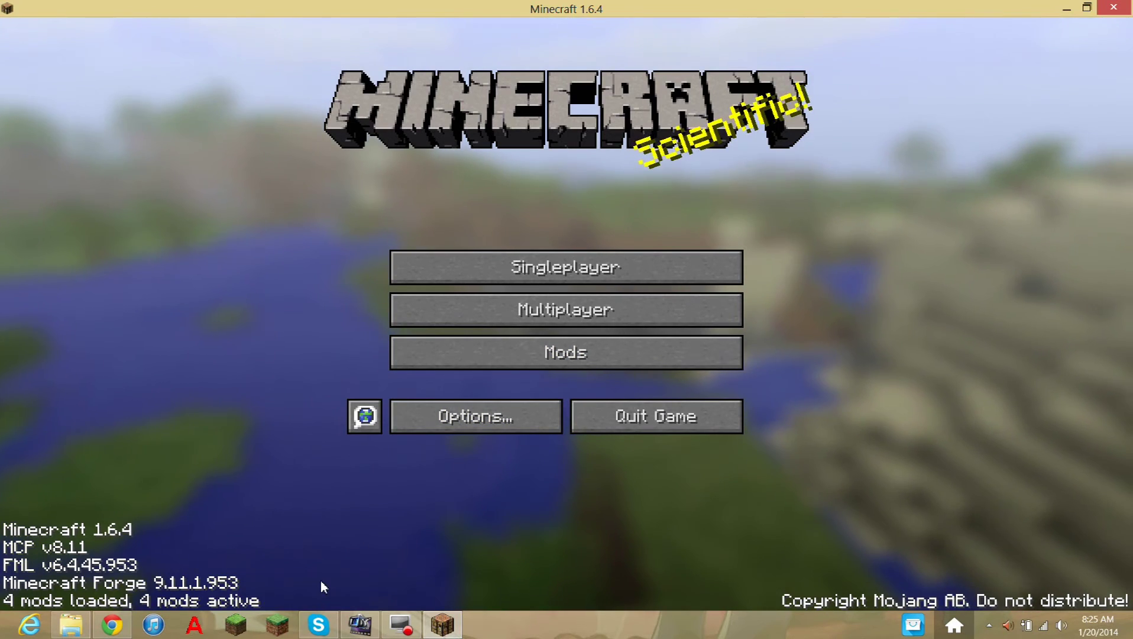
click(540, 349)
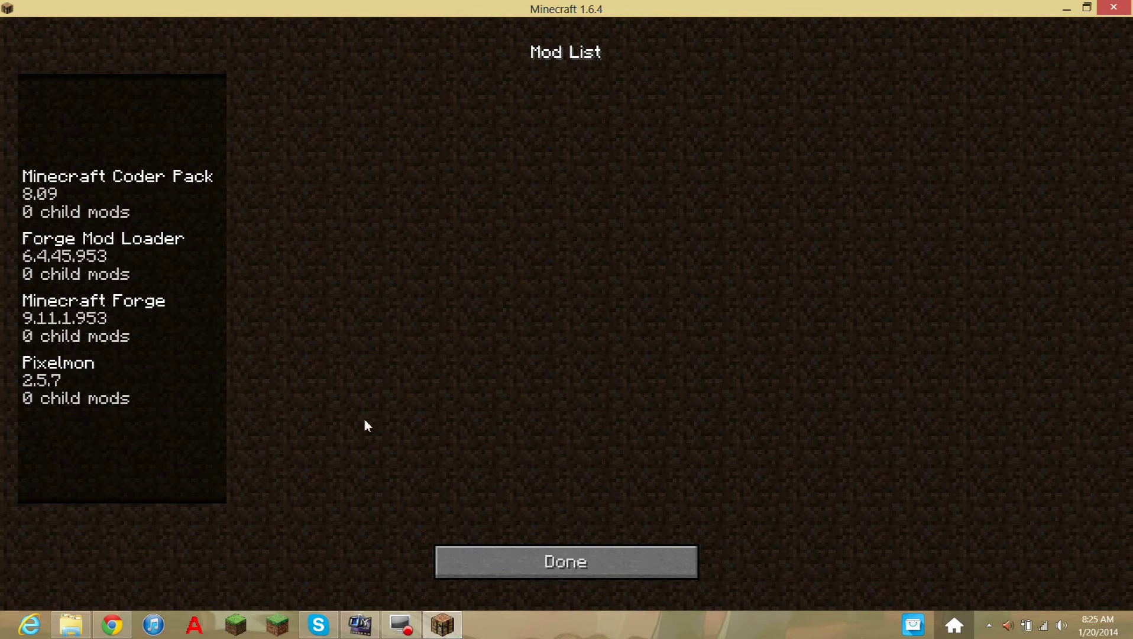
click(61, 389)
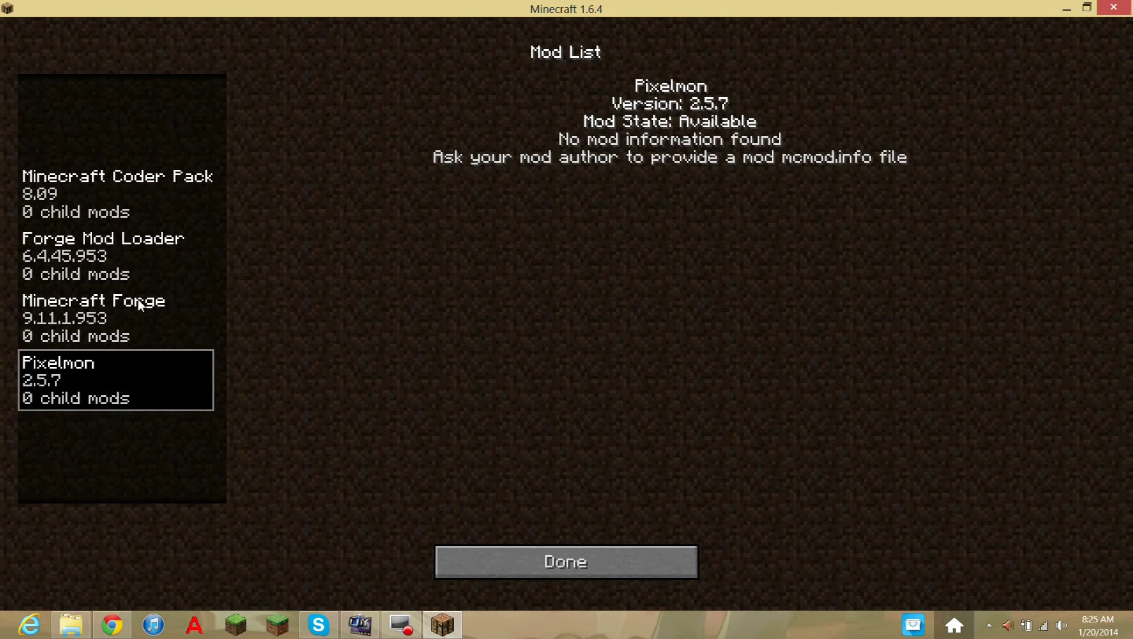
click(140, 304)
click(121, 261)
click(110, 215)
click(81, 387)
click(586, 565)
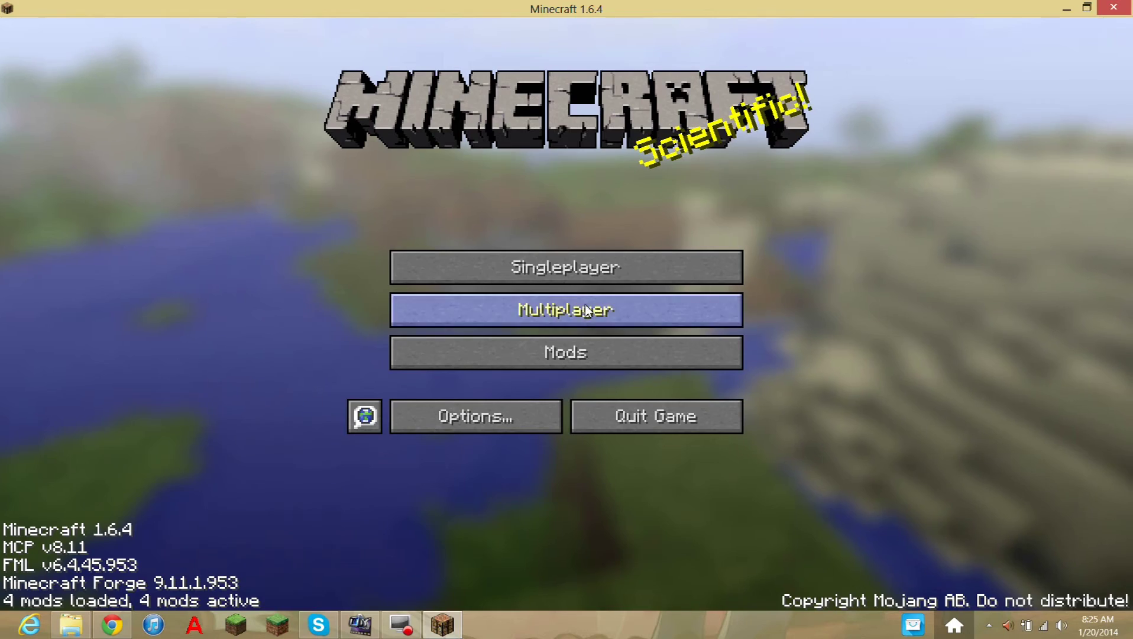
Step: Create a new singleplayer Survival world named Pixelumonu
click(558, 269)
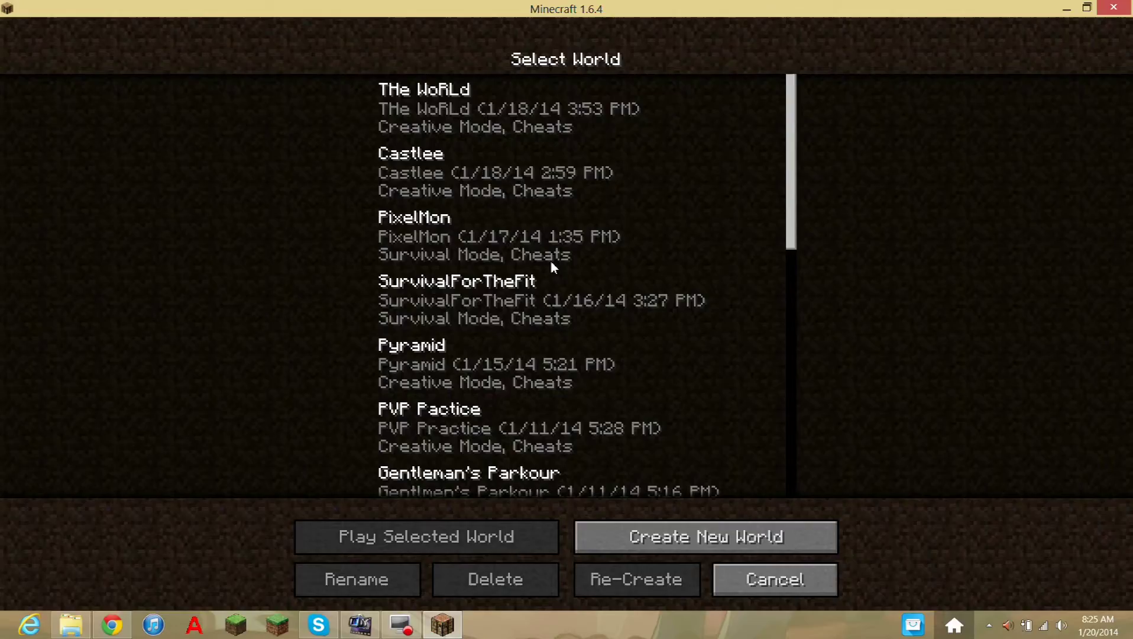
click(766, 527)
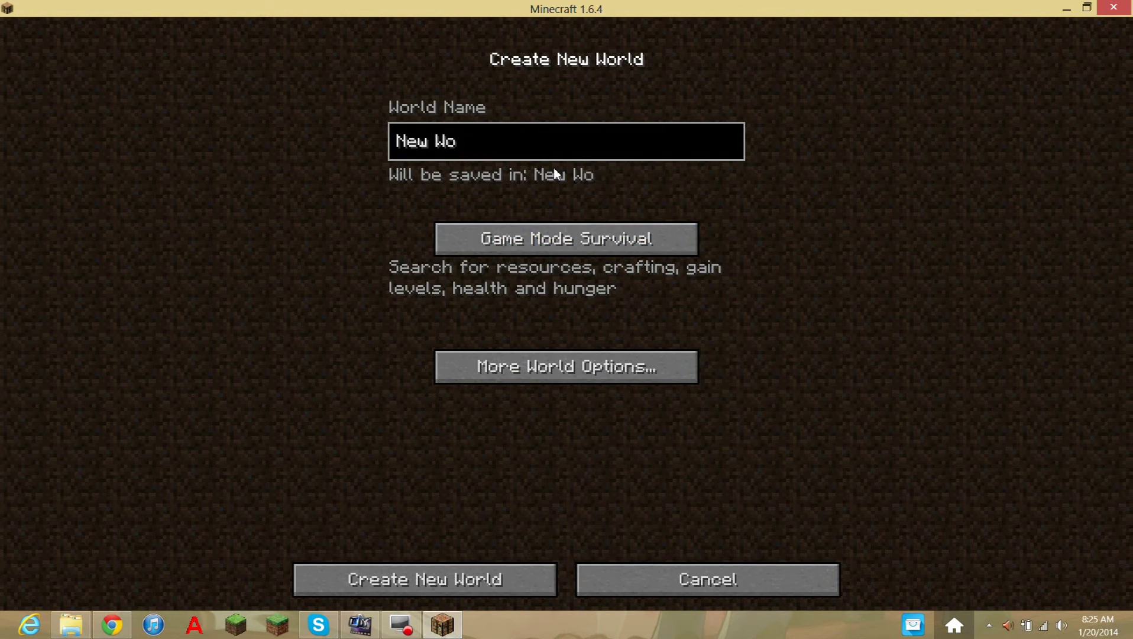
key(BackSpace)
key(BackSpace)
key(BackSpace)
key(BackSpace)
key(BackSpace)
key(BackSpace)
text(P)
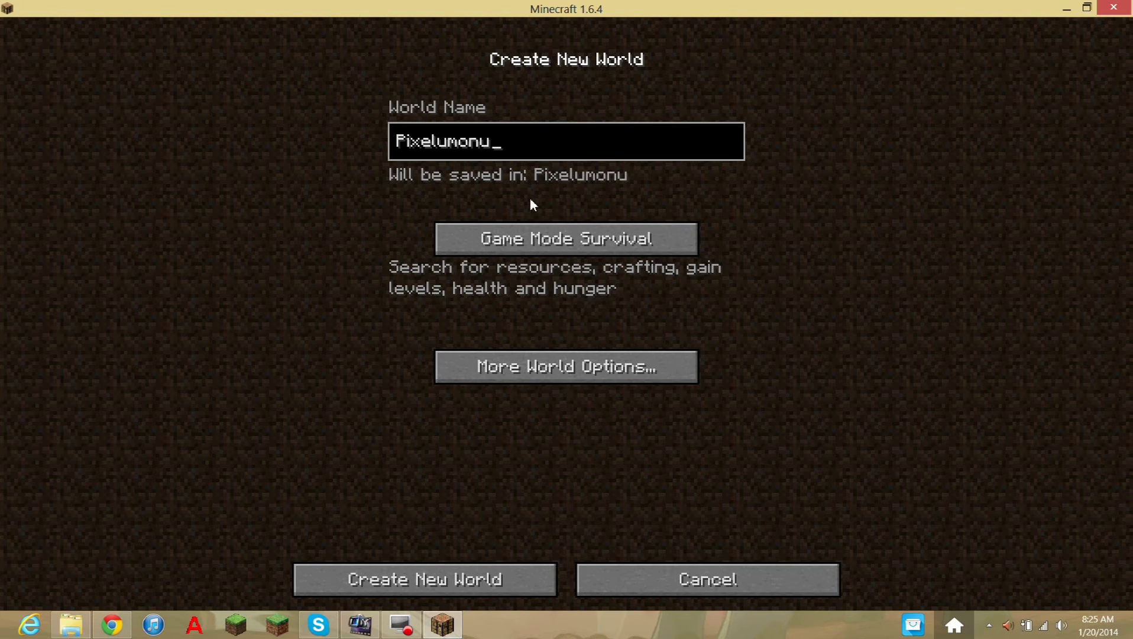
text(ixelumonu)
click(477, 588)
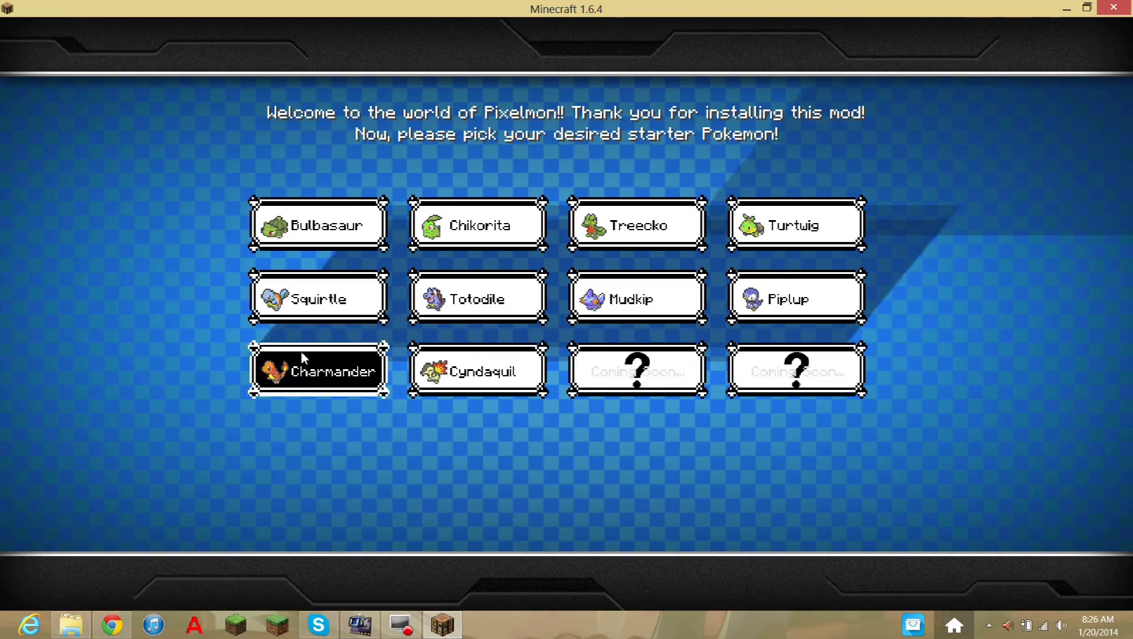
Step: Pick Bulbasaur as the starter Pokemon, send it out, retrieve it, and send it out again
click(271, 234)
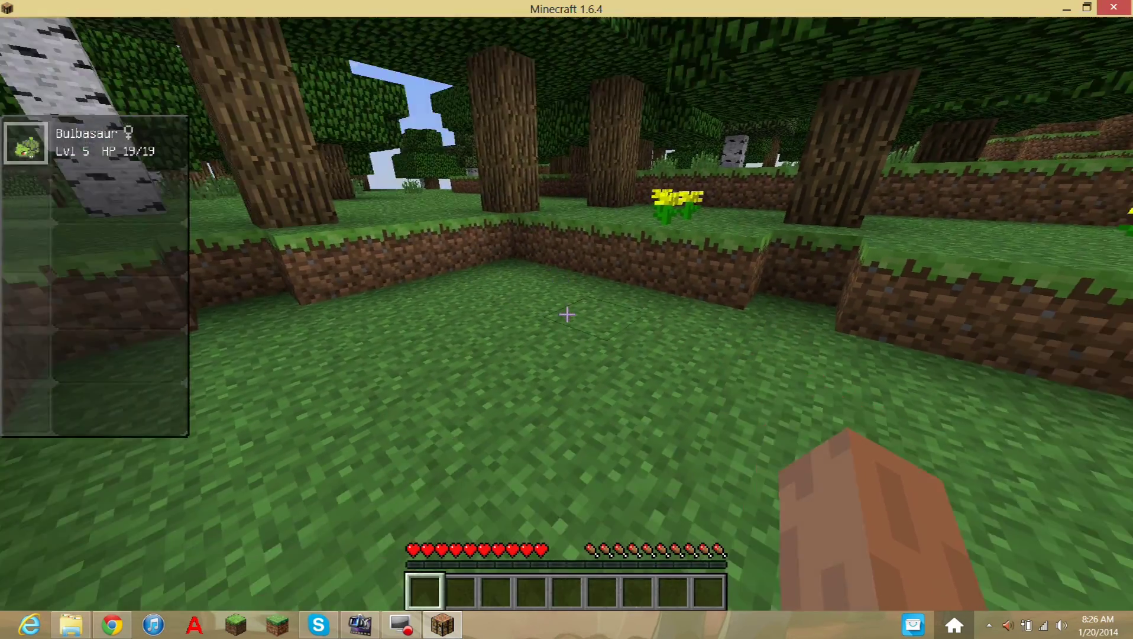
key(r)
key(r)
key(r)
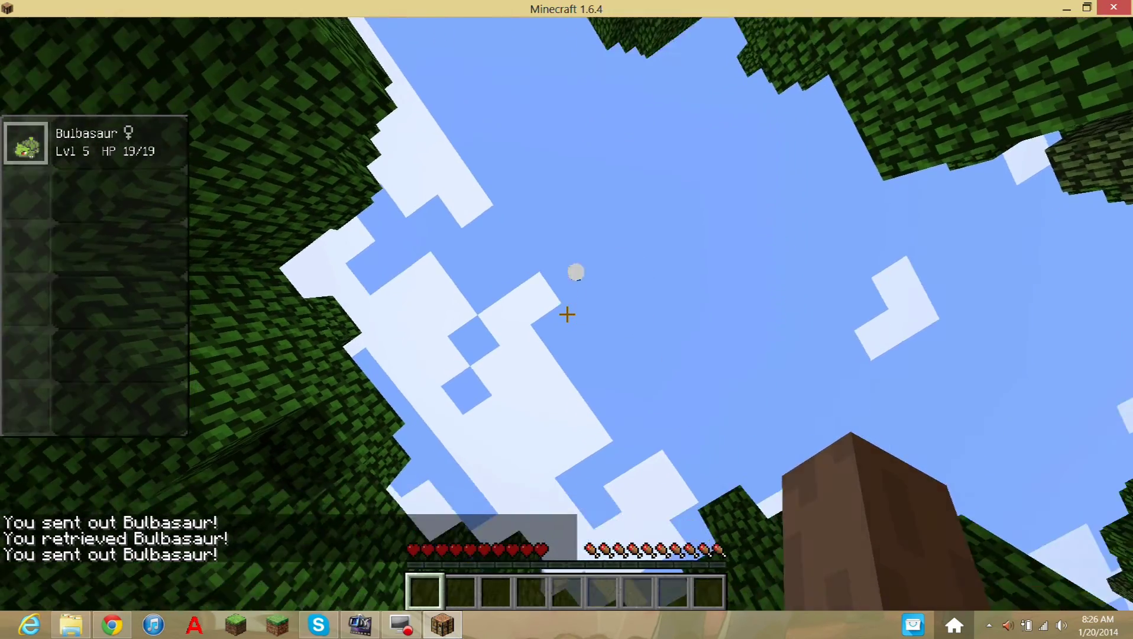
Step: Examine Bulbasaur's summary and stats from the inventory, and return to the game
key(e)
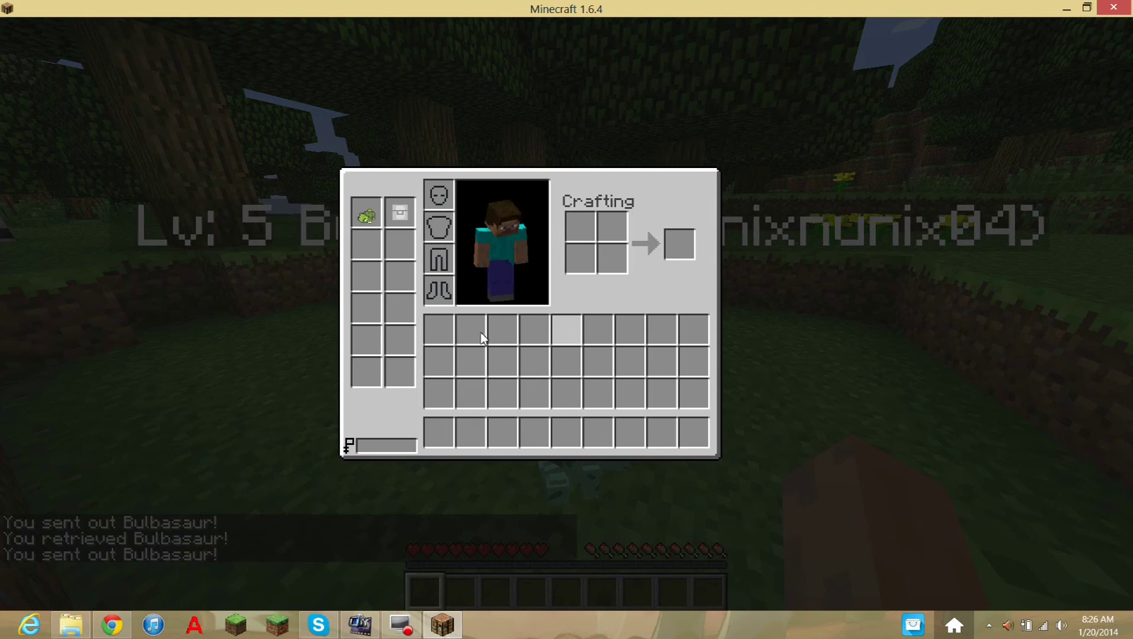
click(365, 210)
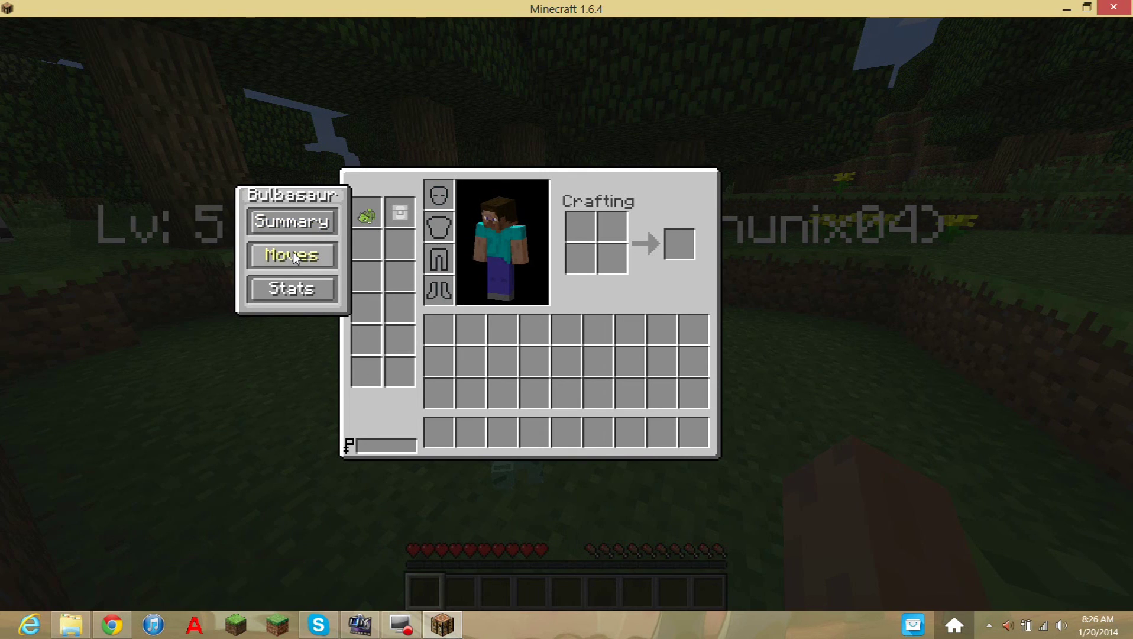
click(312, 231)
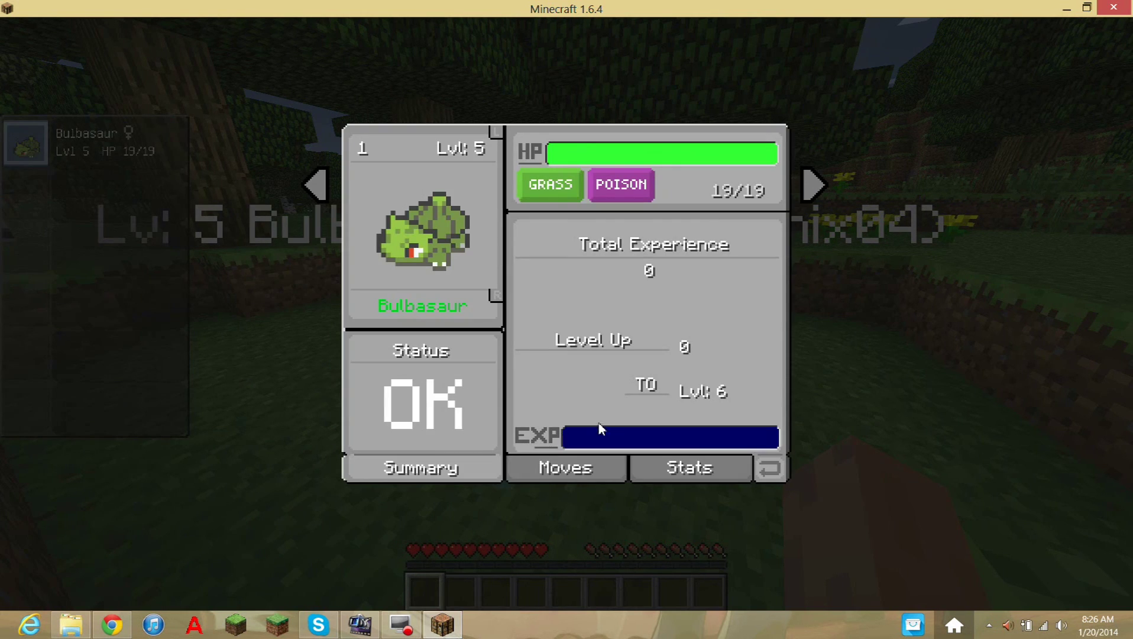
click(688, 468)
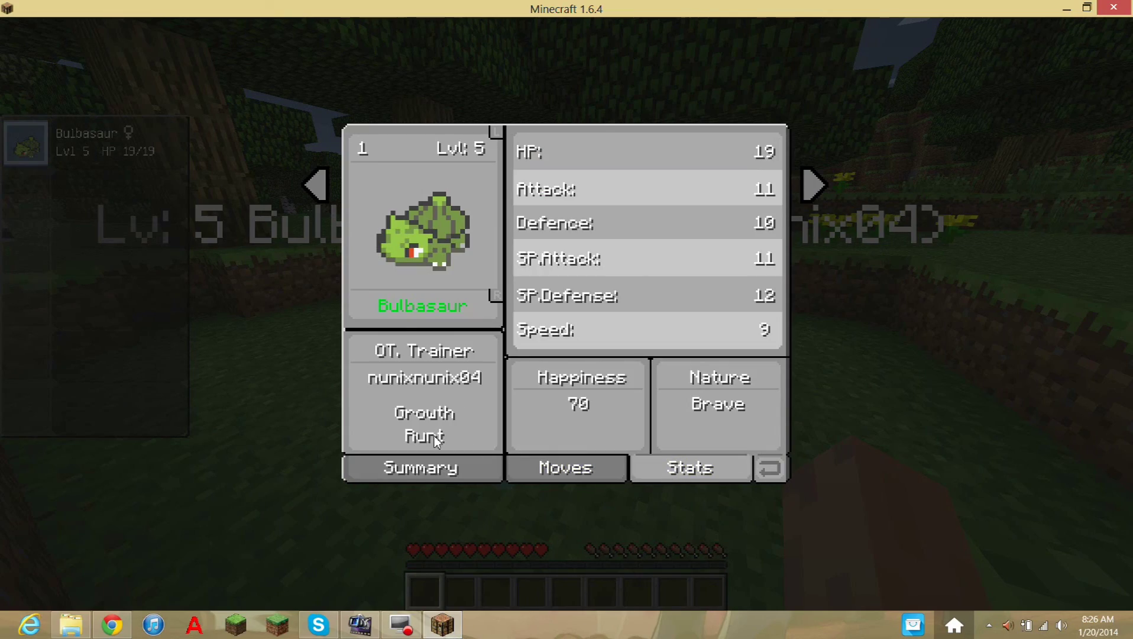
click(769, 468)
key(Escape)
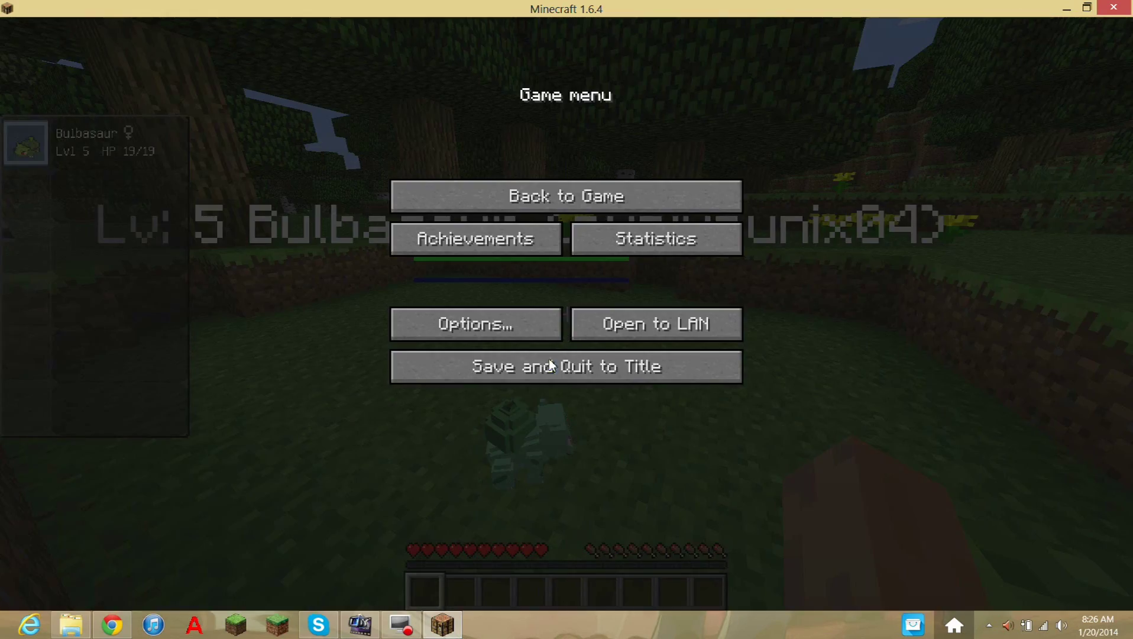
key(Escape)
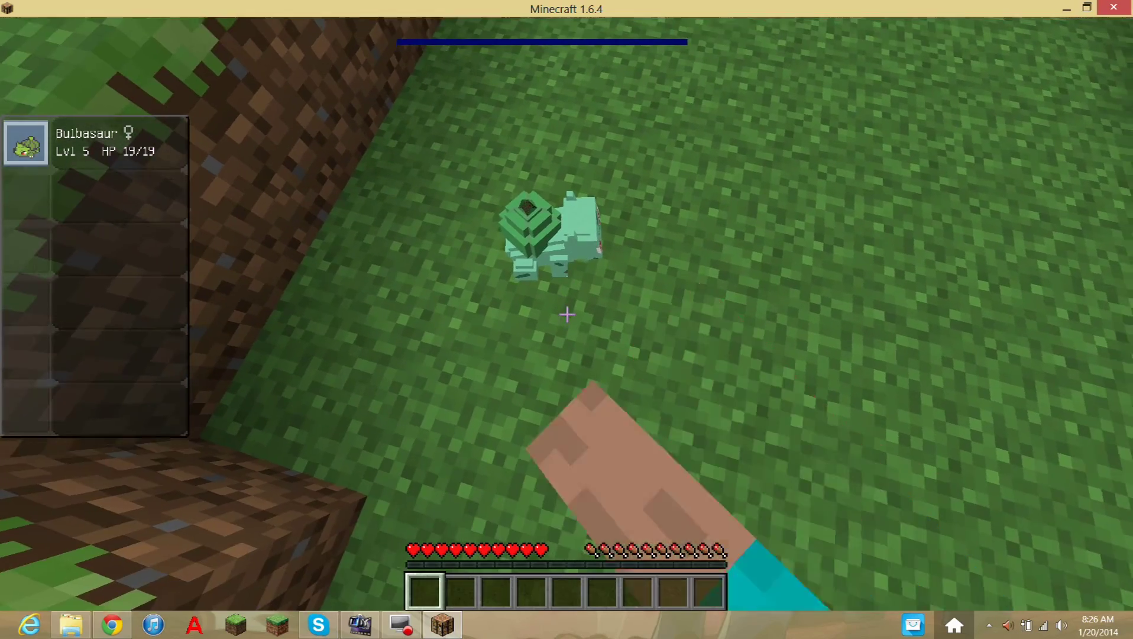